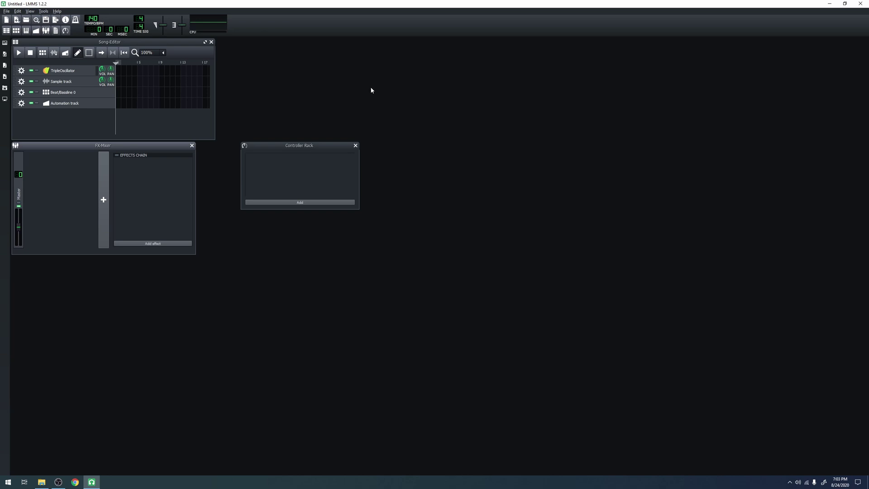
- Widen the Song Editor, scrub the playhead, narrow it again, and focus the FX-Mixer
{"action": "left_click", "coordinate": [114, 45]}
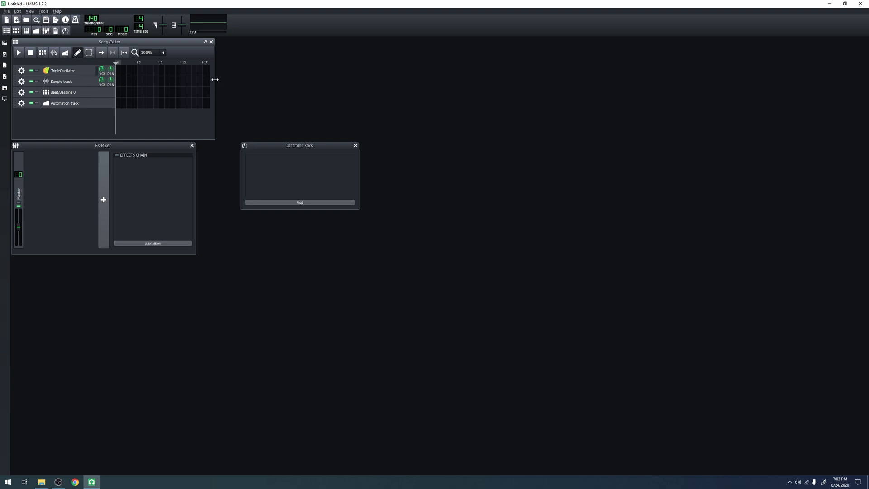
{"action": "left_click_drag", "start_coordinate": [215, 80], "coordinate": [477, 80]}
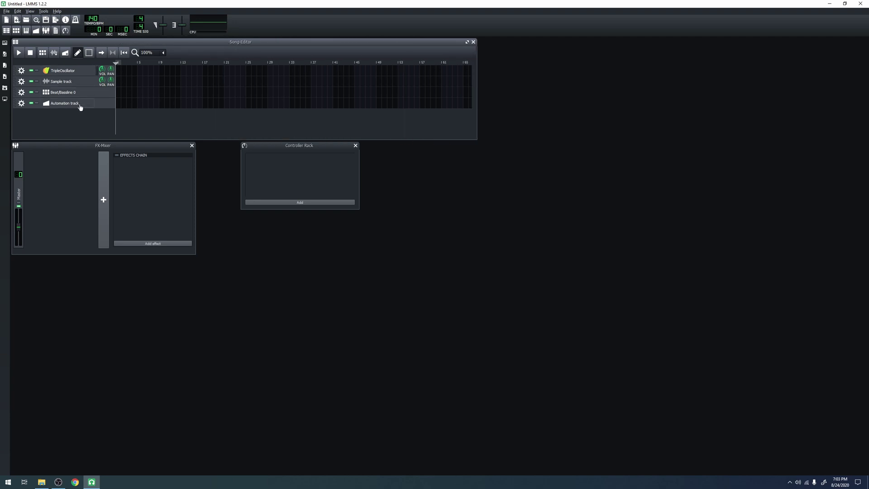
{"action": "mouse_move", "coordinate": [119, 65]}
{"action": "left_mouse_down"}
{"action": "mouse_move", "coordinate": [240, 63]}
{"action": "mouse_move", "coordinate": [107, 58]}
{"action": "left_mouse_up"}
{"action": "left_click_drag", "start_coordinate": [476, 75], "coordinate": [198, 75]}
{"action": "left_click", "coordinate": [137, 146]}
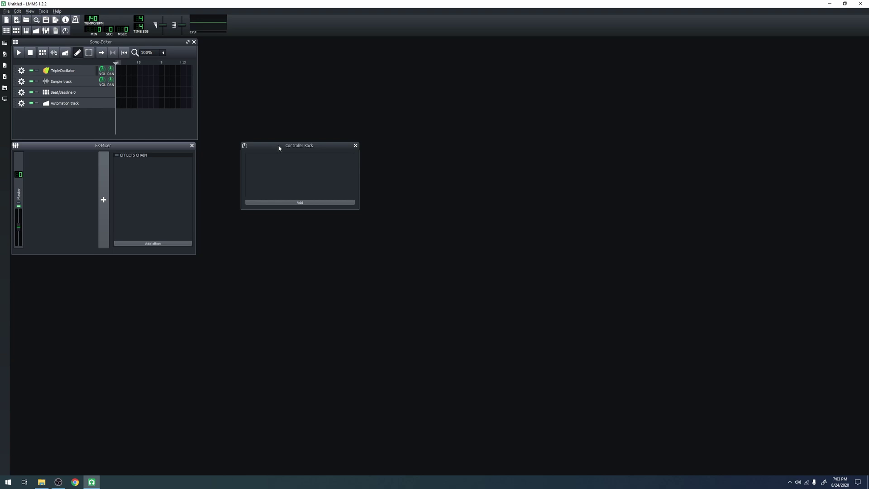
- Bring up the Beat+Bassline Editor and move the Controller Rack lower and left
{"action": "left_click", "coordinate": [16, 30]}
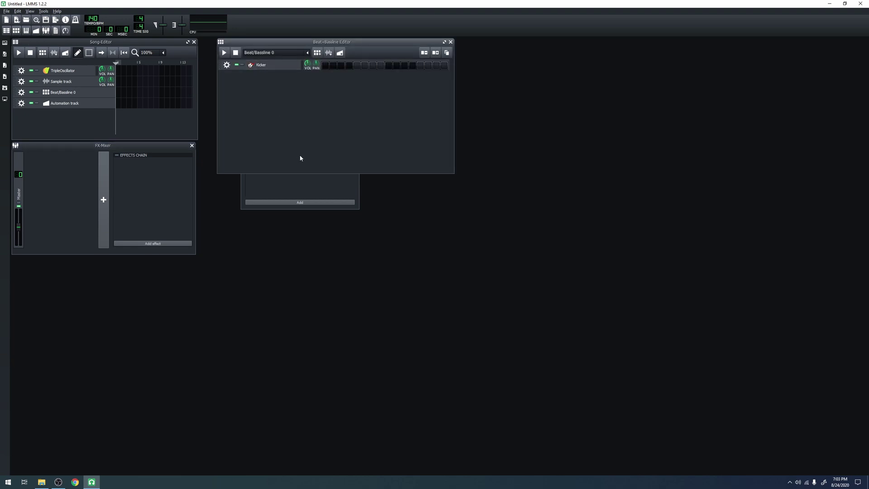
{"action": "left_click", "coordinate": [311, 180]}
{"action": "left_click_drag", "start_coordinate": [286, 145], "coordinate": [244, 191]}
{"action": "left_click_drag", "start_coordinate": [250, 40], "coordinate": [234, 41]}
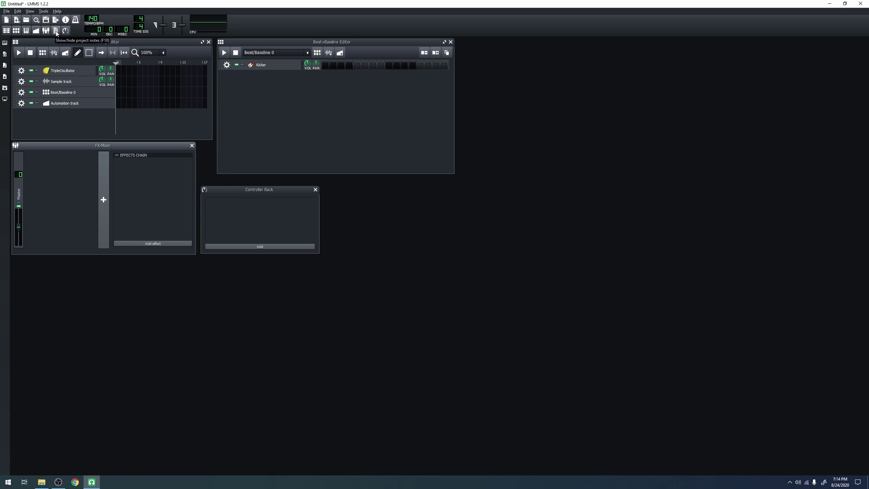
- Toggle Project Notes open and closed, then the Automation Editor
{"action": "left_click", "coordinate": [56, 31]}
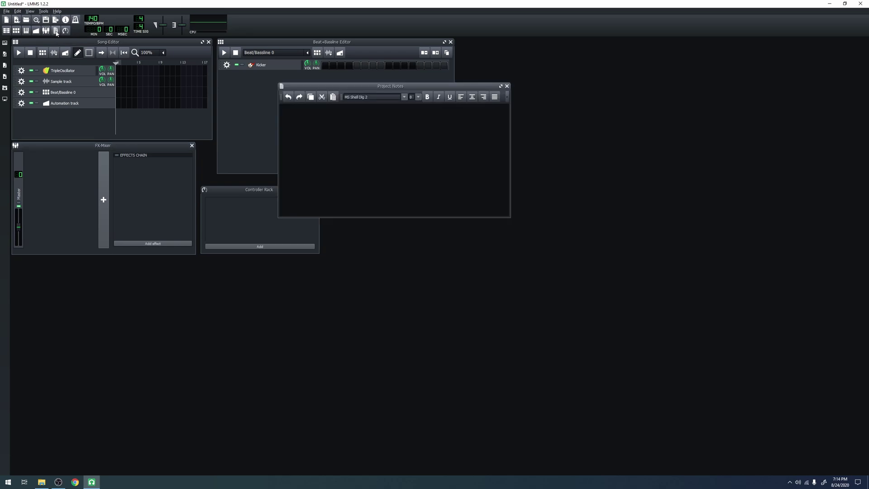
{"action": "left_click", "coordinate": [56, 31]}
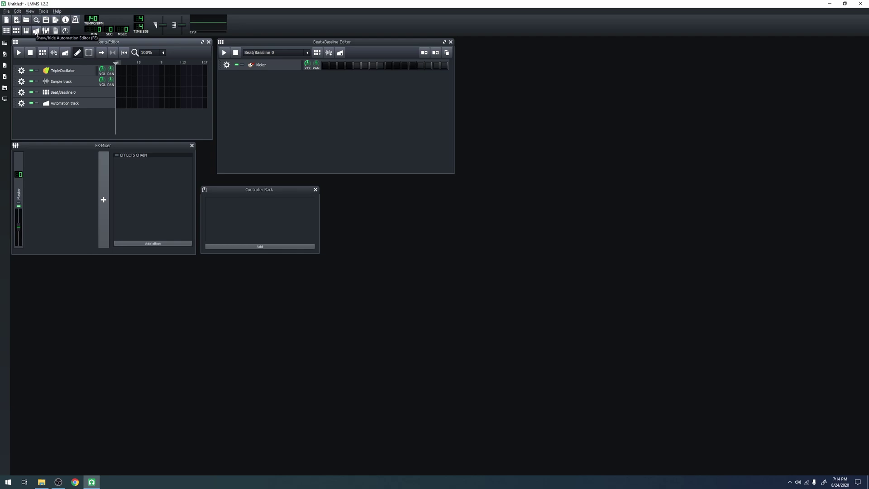
{"action": "left_click", "coordinate": [36, 31]}
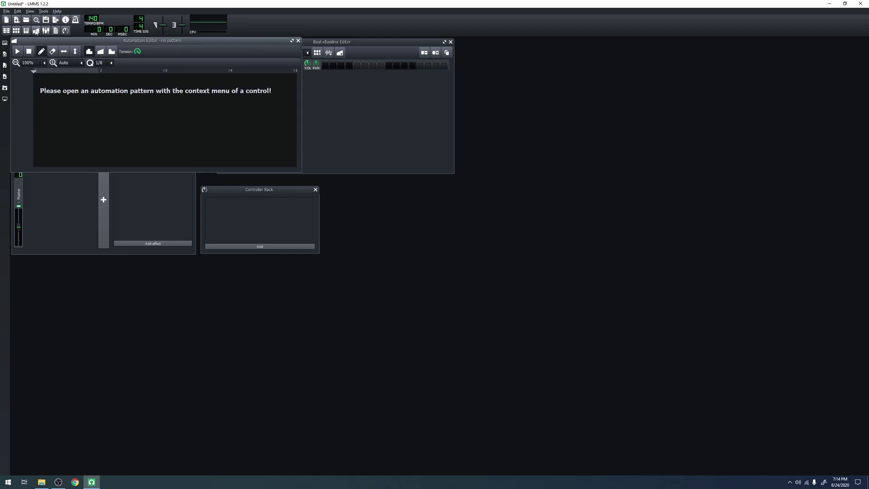
{"action": "left_click", "coordinate": [36, 30]}
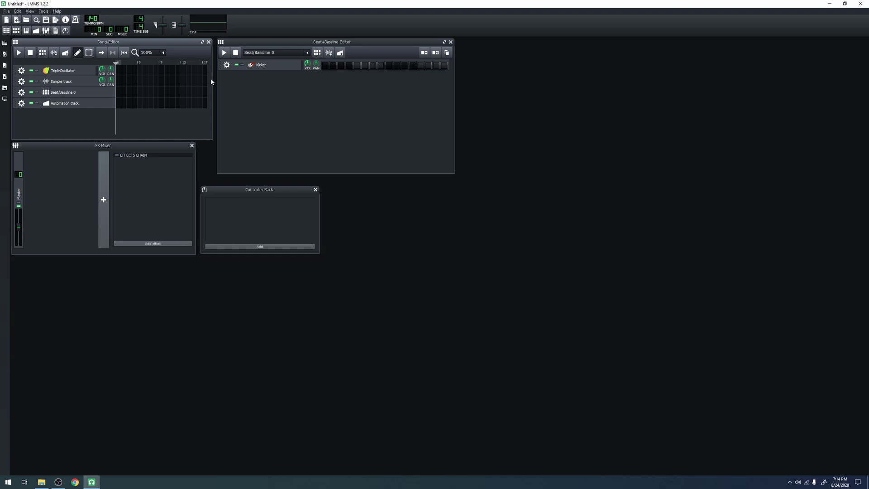
- Stretch the Song Editor across the workspace, scrub the playhead, and open TripleOscillator's instrument window
{"action": "left_click_drag", "start_coordinate": [211, 78], "coordinate": [675, 78]}
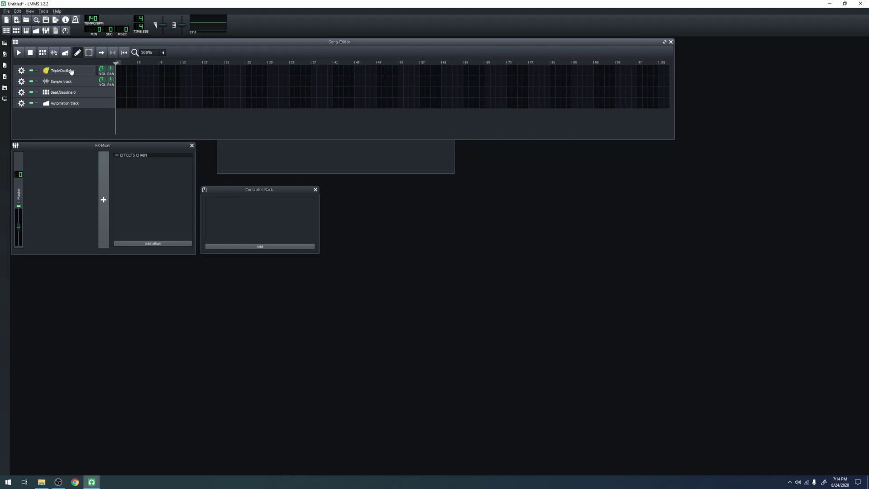
{"action": "mouse_move", "coordinate": [115, 66]}
{"action": "left_mouse_down"}
{"action": "mouse_move", "coordinate": [291, 62]}
{"action": "mouse_move", "coordinate": [114, 62]}
{"action": "left_mouse_up"}
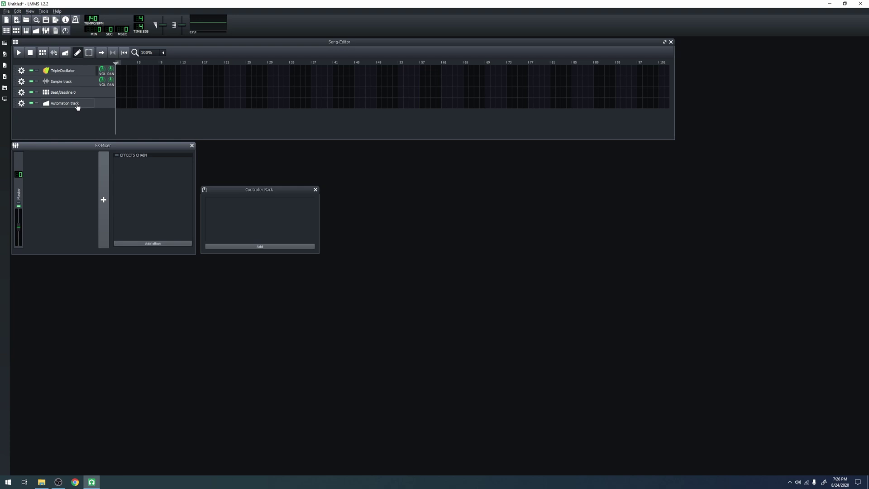
{"action": "left_click", "coordinate": [78, 70]}
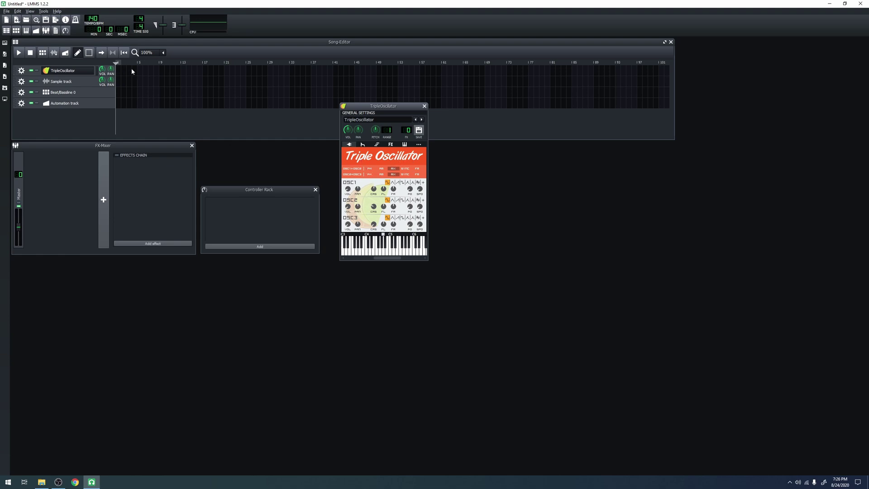
- Preview TripleOscillator on its keyboard, then view the ENV/LFO and Func tabs
{"action": "left_click", "coordinate": [424, 247]}
{"action": "mouse_move", "coordinate": [364, 249]}
{"action": "left_mouse_down"}
{"action": "mouse_move", "coordinate": [417, 250]}
{"action": "mouse_move", "coordinate": [363, 245]}
{"action": "left_mouse_up"}
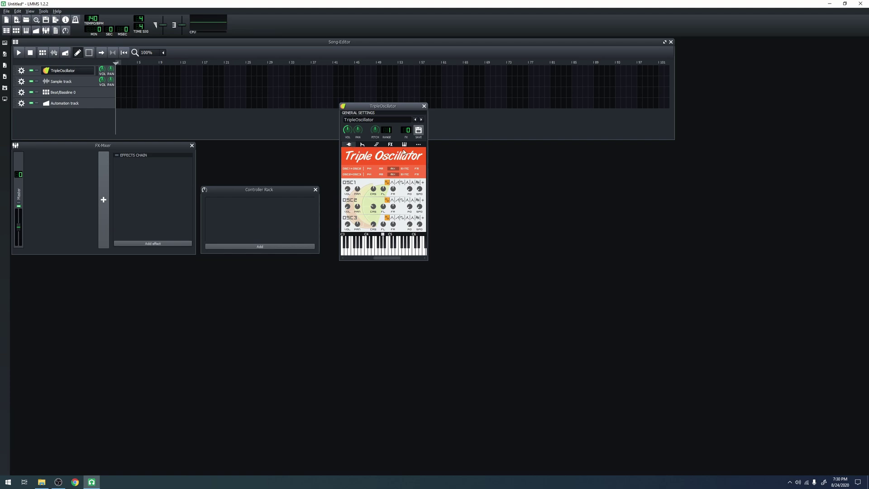
{"action": "left_click", "coordinate": [363, 145]}
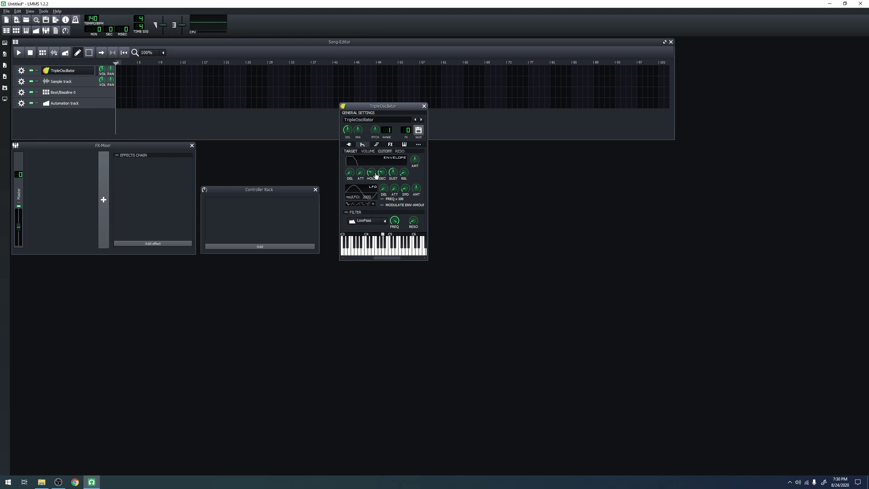
{"action": "left_click", "coordinate": [376, 145]}
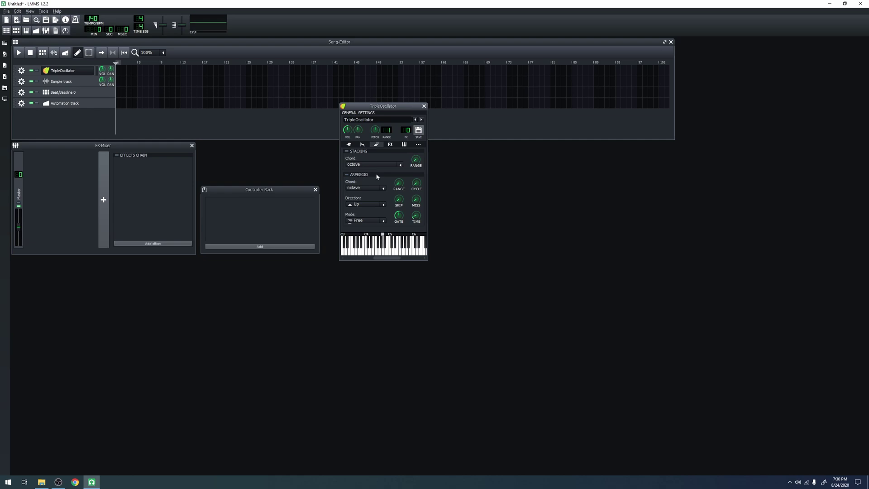
- View the FX, MIDI and Misc tabs, then close the TripleOscillator window
{"action": "left_click", "coordinate": [390, 146]}
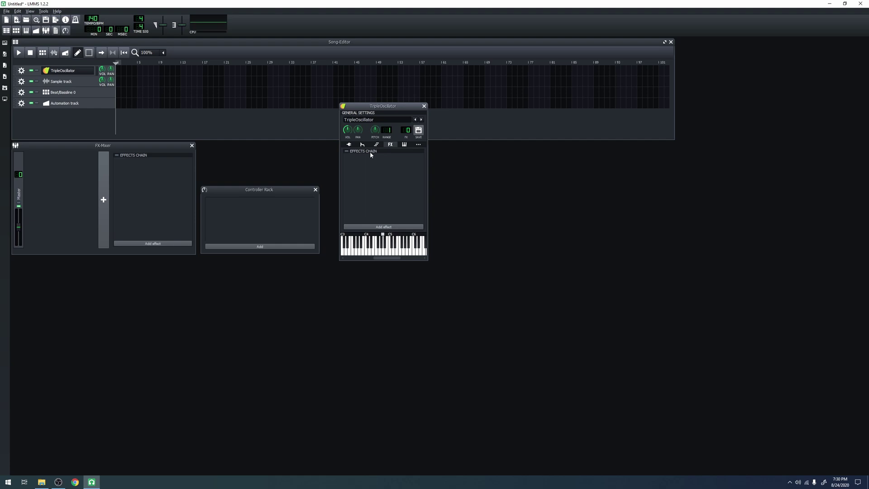
{"action": "left_click", "coordinate": [405, 144]}
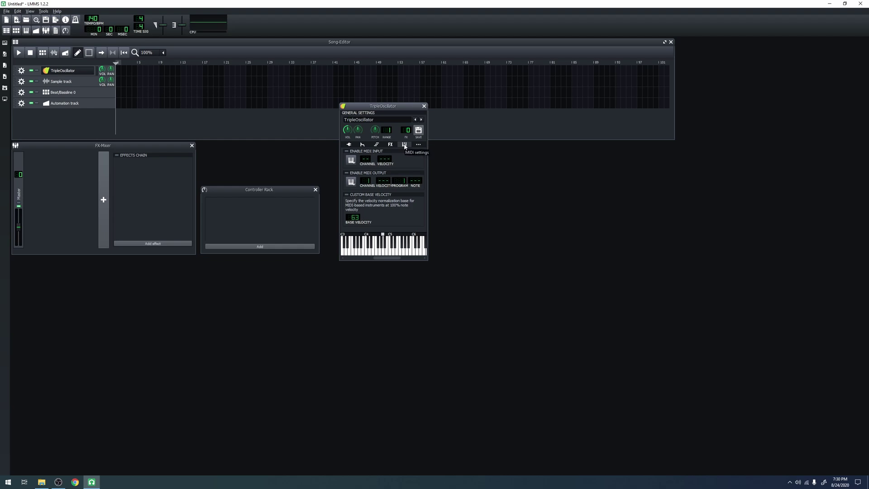
{"action": "left_click", "coordinate": [418, 145]}
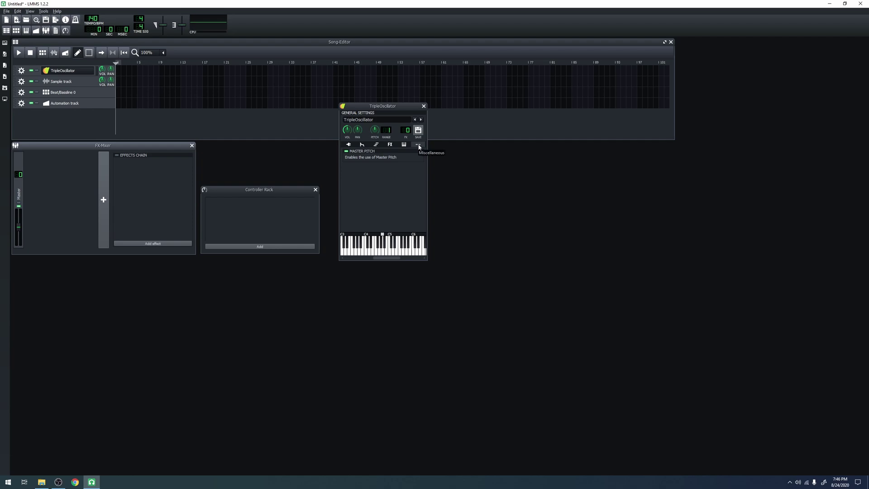
{"action": "left_click", "coordinate": [424, 106]}
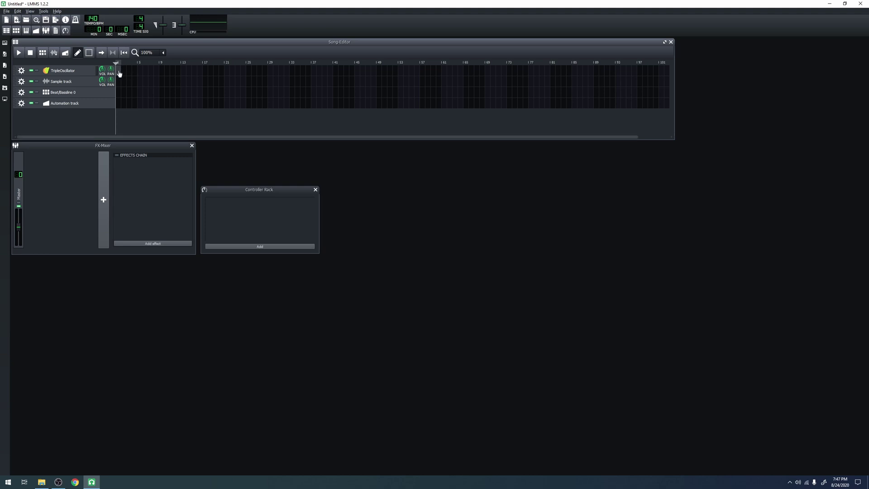
- Open the TripleOscillator clip in the Piano Roll with the playhead just before bar 3
{"action": "mouse_move", "coordinate": [119, 74]}
{"action": "left_mouse_down"}
{"action": "mouse_move", "coordinate": [300, 74]}
{"action": "mouse_move", "coordinate": [117, 68]}
{"action": "left_mouse_up"}
{"action": "double_click", "coordinate": [119, 72]}
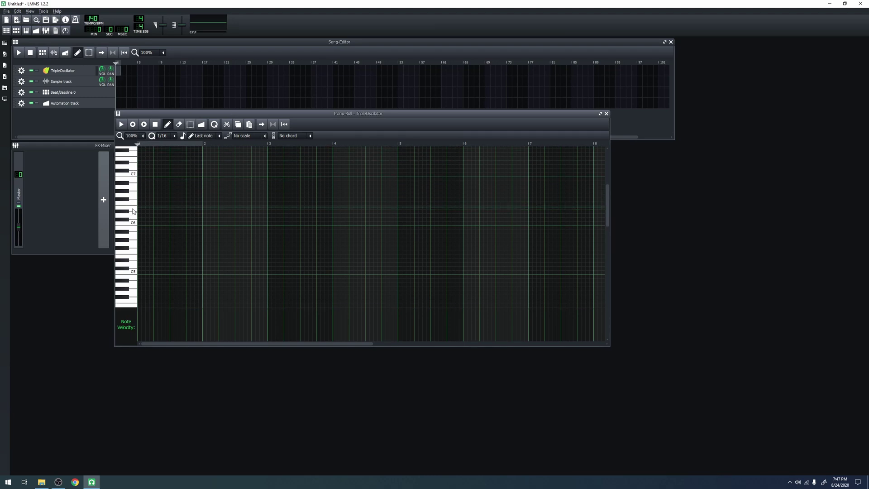
{"action": "scroll", "coordinate": [133, 211], "scroll_direction": "up", "scroll_amount": 1}
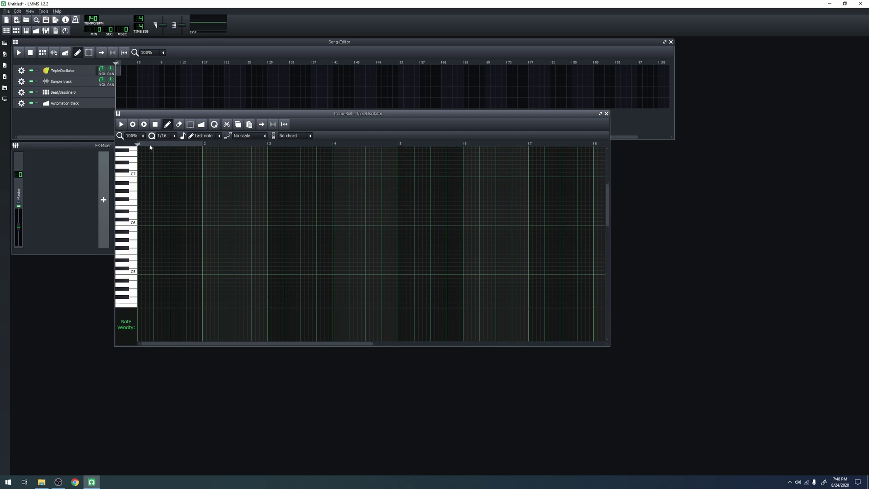
{"action": "mouse_move", "coordinate": [150, 146]}
{"action": "left_mouse_down"}
{"action": "mouse_move", "coordinate": [317, 145]}
{"action": "mouse_move", "coordinate": [138, 145]}
{"action": "left_mouse_up"}
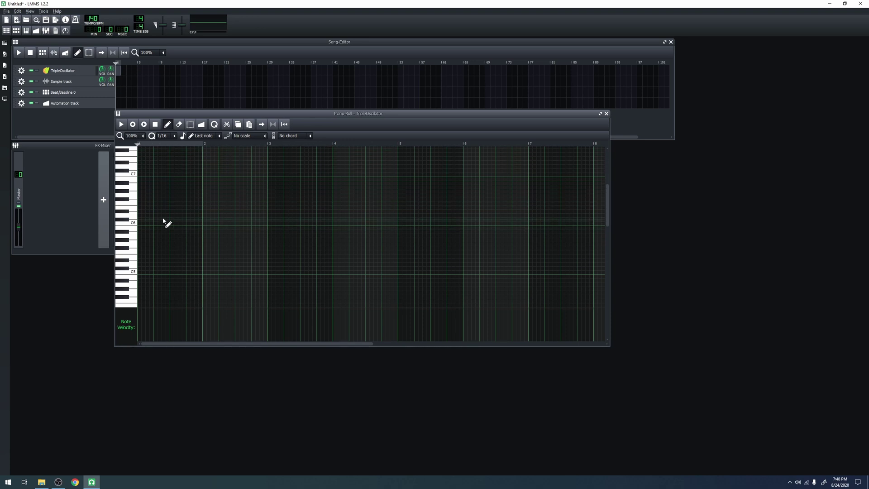
- Draw a short note in bar 1, preview a pitch, then play and stop
{"action": "left_click", "coordinate": [173, 207]}
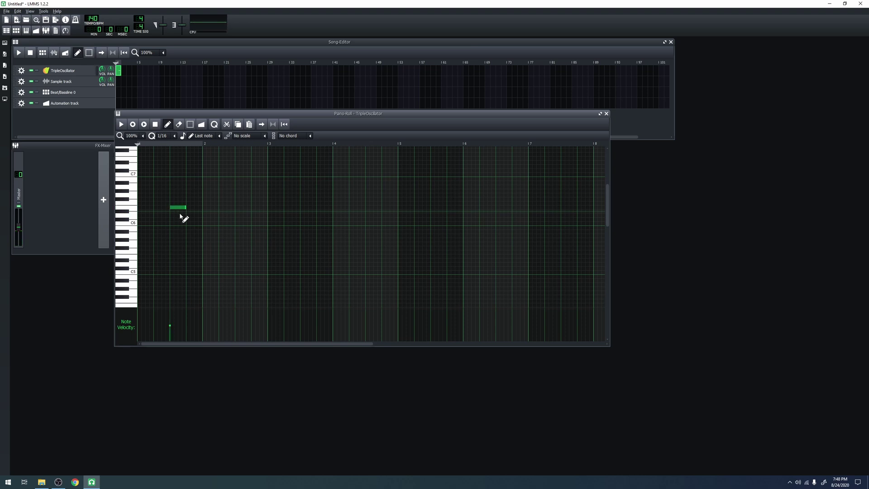
{"action": "left_click", "coordinate": [135, 209]}
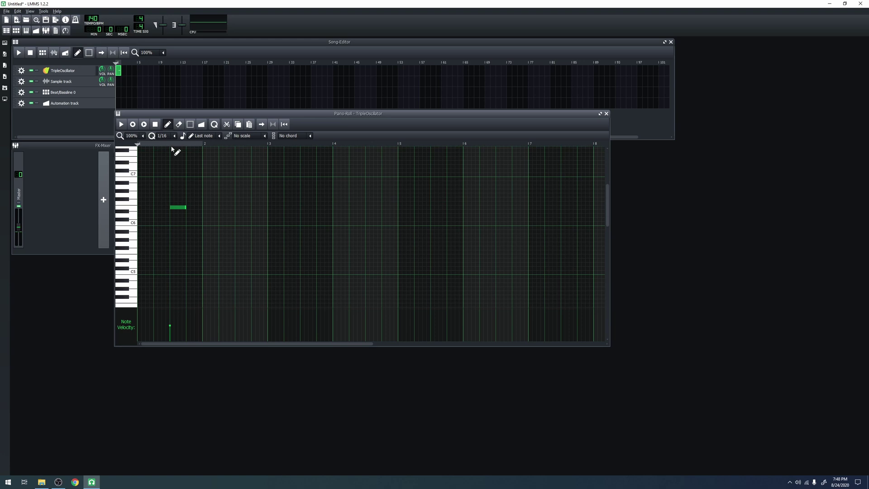
{"action": "left_click", "coordinate": [122, 125]}
{"action": "left_click", "coordinate": [155, 124]}
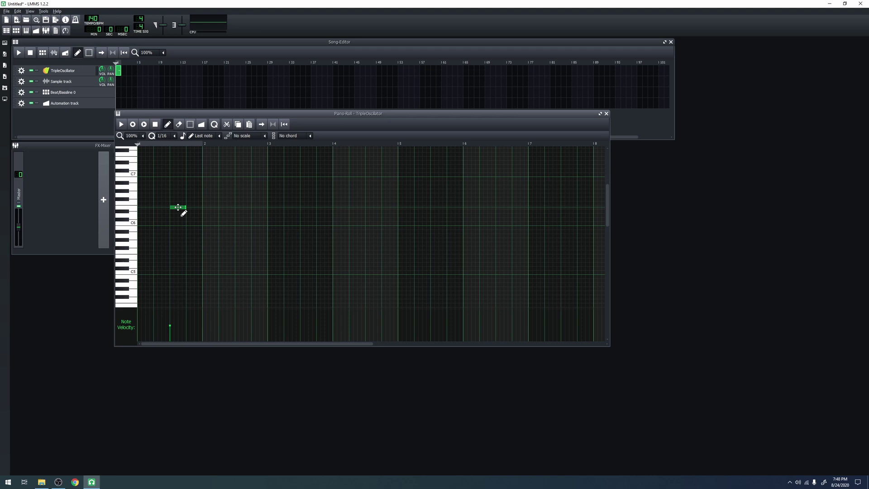
- Delete the note, add a longer one at the pattern start, and raise it two semitones
{"action": "right_click", "coordinate": [178, 207]}
{"action": "scroll", "coordinate": [179, 209], "scroll_direction": "down", "scroll_amount": 5}
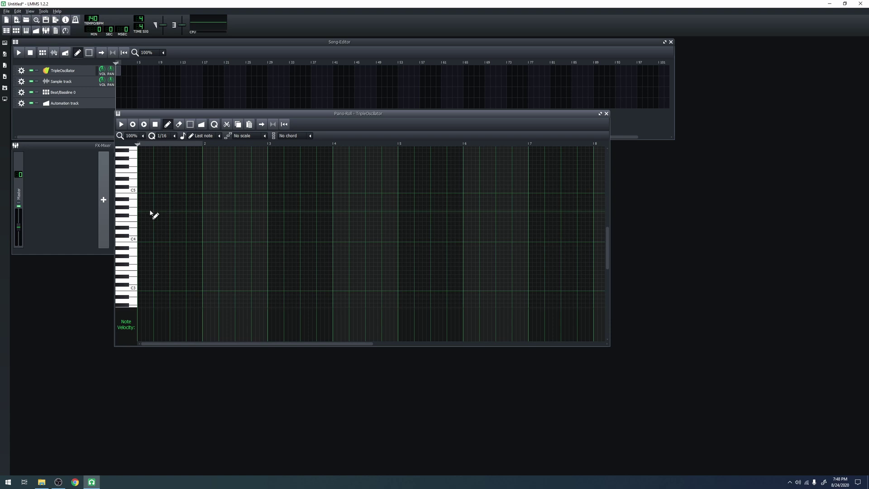
{"action": "left_click", "coordinate": [142, 224]}
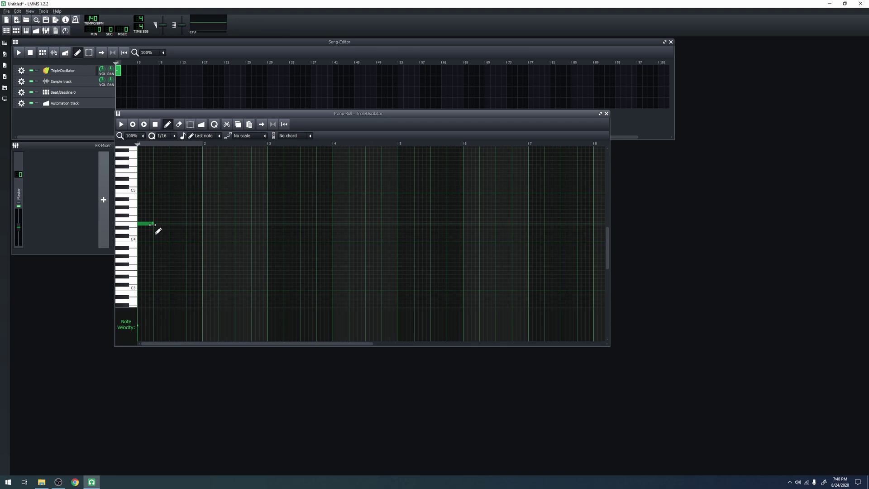
{"action": "mouse_move", "coordinate": [153, 225]}
{"action": "left_mouse_down"}
{"action": "mouse_move", "coordinate": [271, 232]}
{"action": "mouse_move", "coordinate": [153, 225]}
{"action": "left_mouse_up"}
{"action": "left_click_drag", "start_coordinate": [156, 223], "coordinate": [159, 195]}
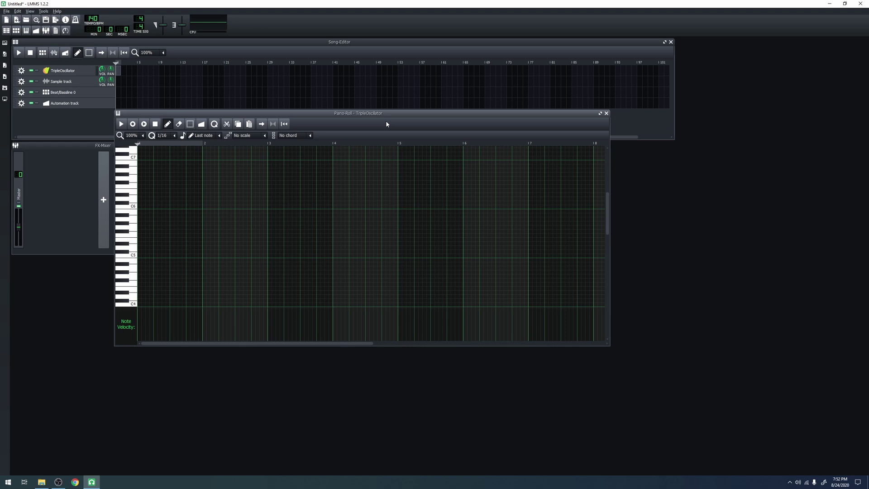
- Close the Piano Roll, check the Sample track's FX chain, and create a clip at bar 1
{"action": "left_click", "coordinate": [607, 114]}
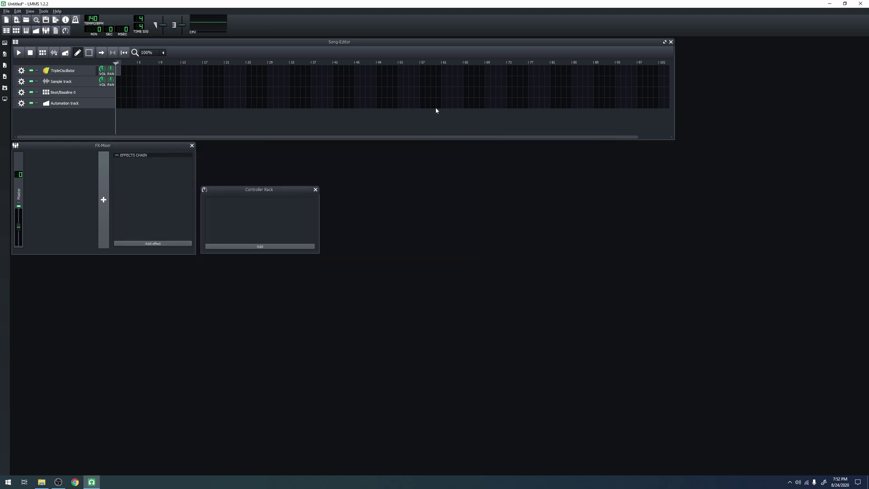
{"action": "left_click", "coordinate": [72, 81]}
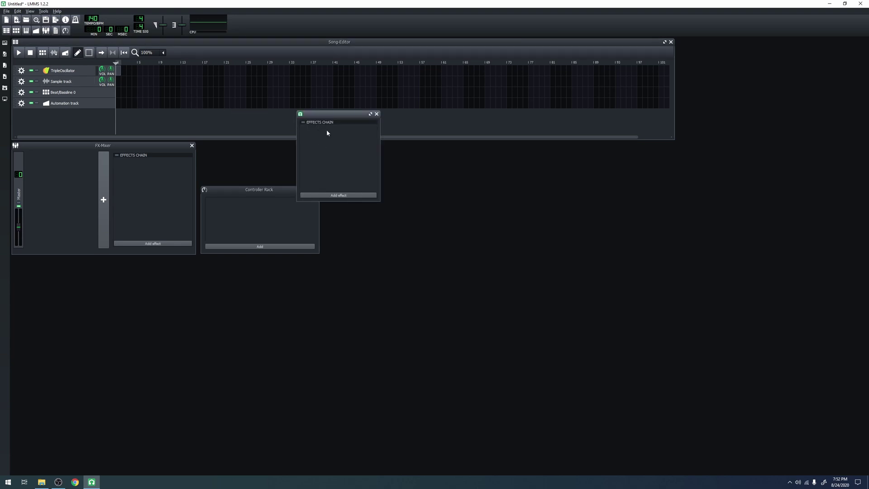
{"action": "left_click", "coordinate": [377, 115]}
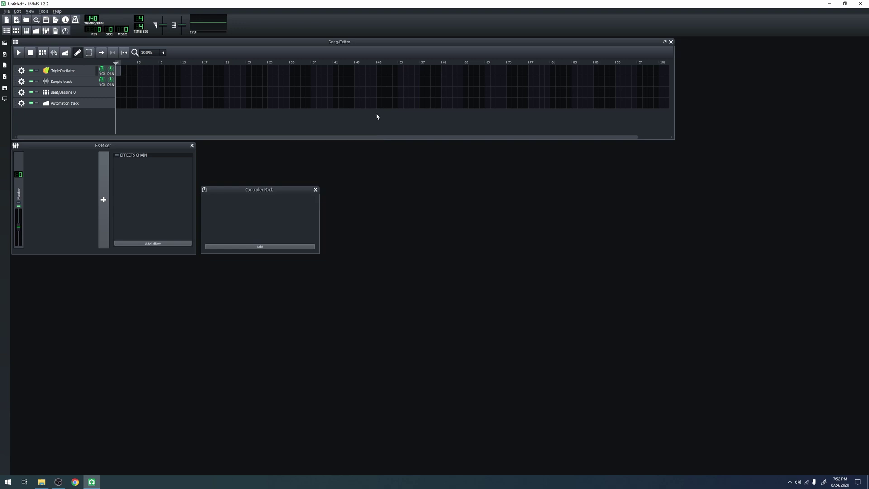
{"action": "left_click", "coordinate": [118, 82]}
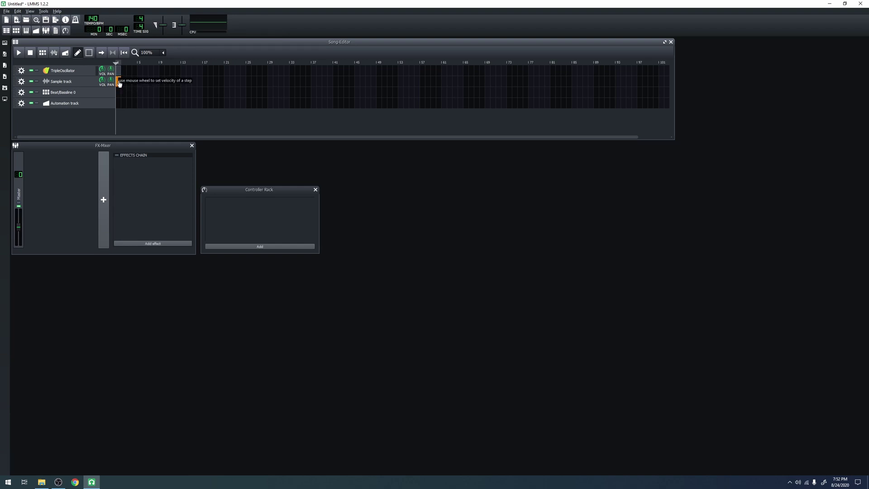
{"action": "mouse_move", "coordinate": [119, 82]}
{"action": "left_mouse_down"}
{"action": "mouse_move", "coordinate": [199, 81]}
{"action": "mouse_move", "coordinate": [119, 83]}
{"action": "left_mouse_up"}
- Cancel the file dialog and drag bell_choir01.ogg from My Samples' stringsnpads onto the Sample track
{"action": "double_click", "coordinate": [118, 83]}
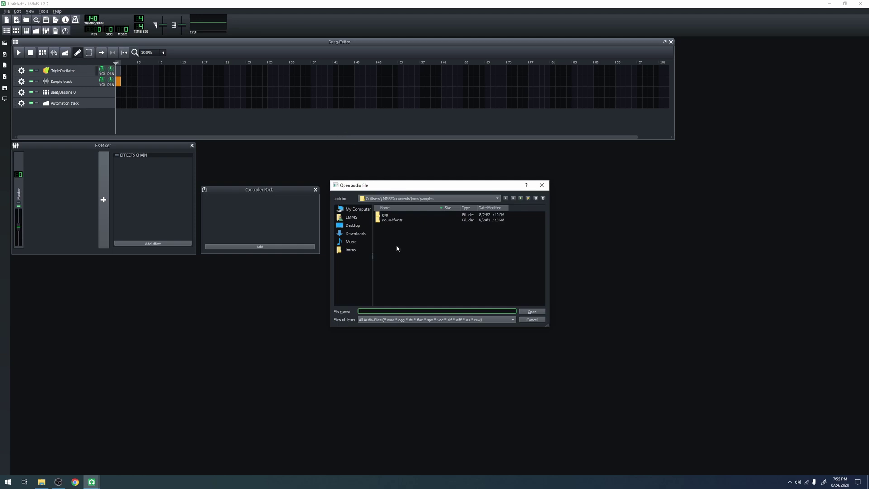
{"action": "left_click", "coordinate": [530, 320]}
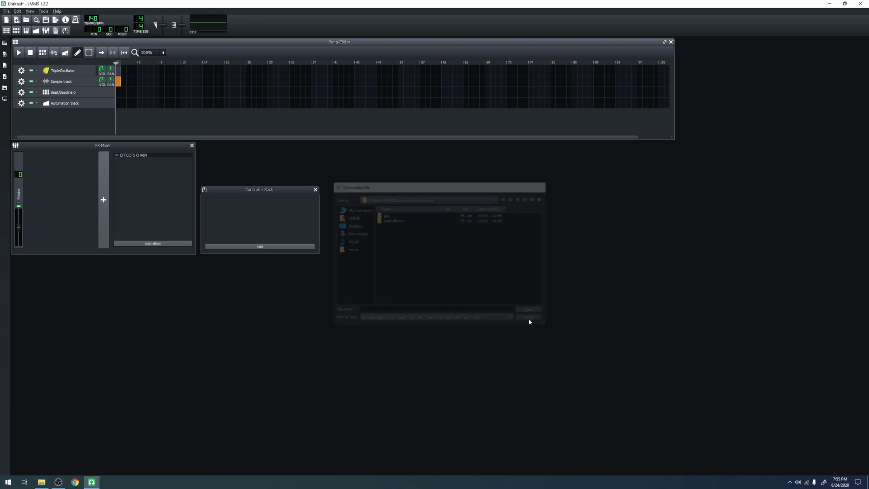
{"action": "left_click", "coordinate": [5, 66]}
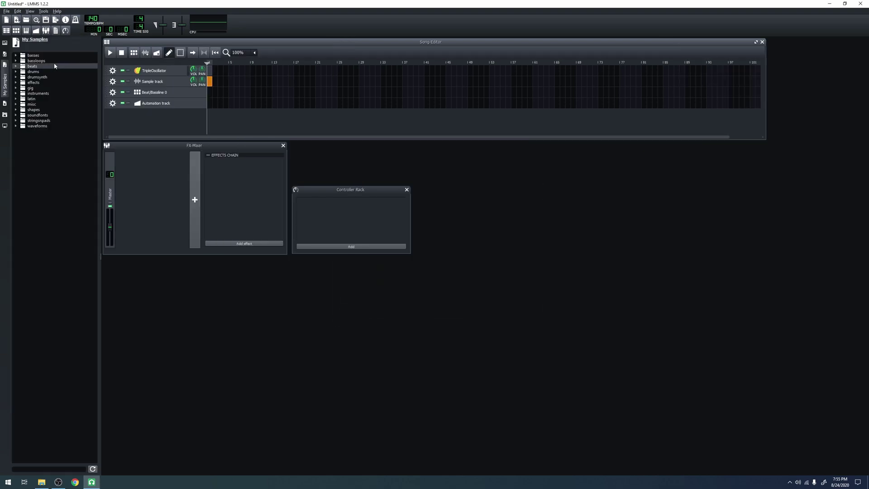
{"action": "left_click", "coordinate": [38, 120]}
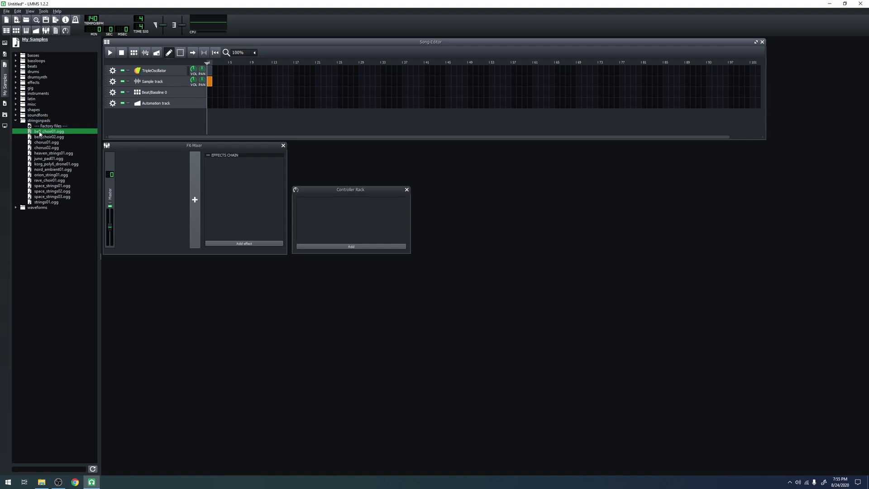
{"action": "left_click_drag", "start_coordinate": [39, 134], "coordinate": [211, 84]}
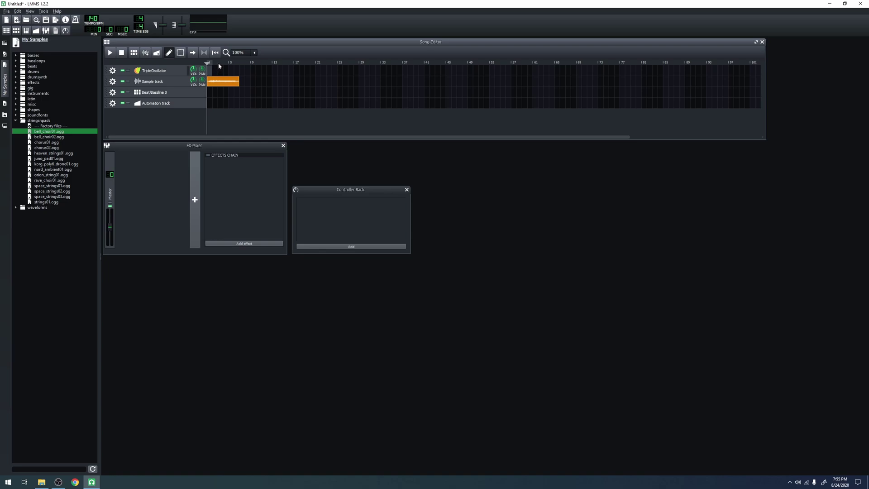
- Play and stop the song, then close the My Samples browser
{"action": "left_click", "coordinate": [111, 53]}
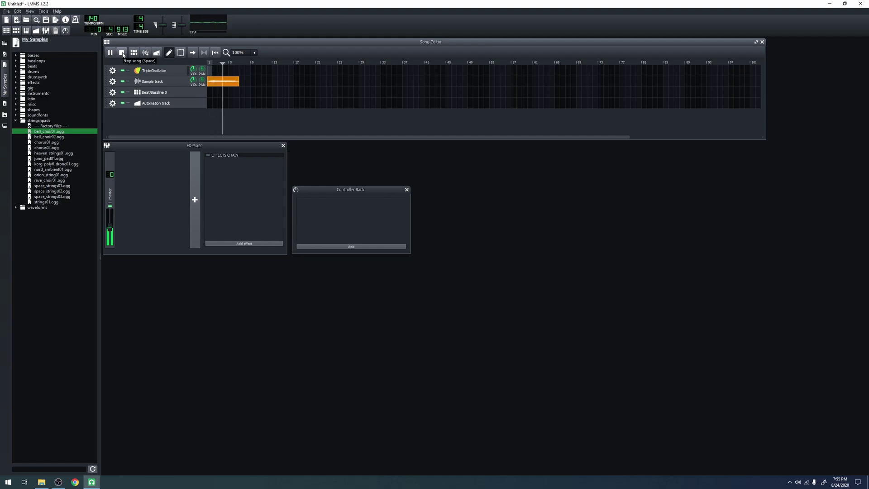
{"action": "left_click", "coordinate": [122, 54]}
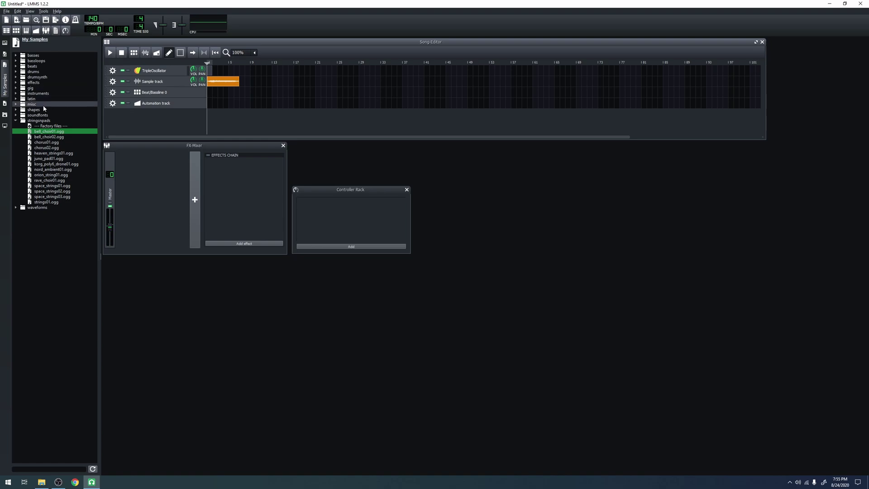
{"action": "left_click", "coordinate": [4, 86]}
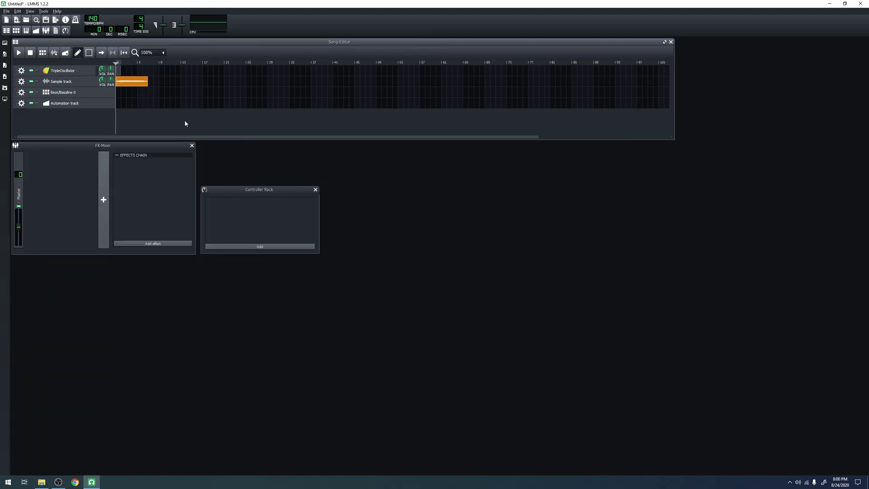
- Show Beat/Bassline 0 in the editor, add a Beat/Bassline 1 pattern, then remove its track
{"action": "left_click", "coordinate": [75, 96]}
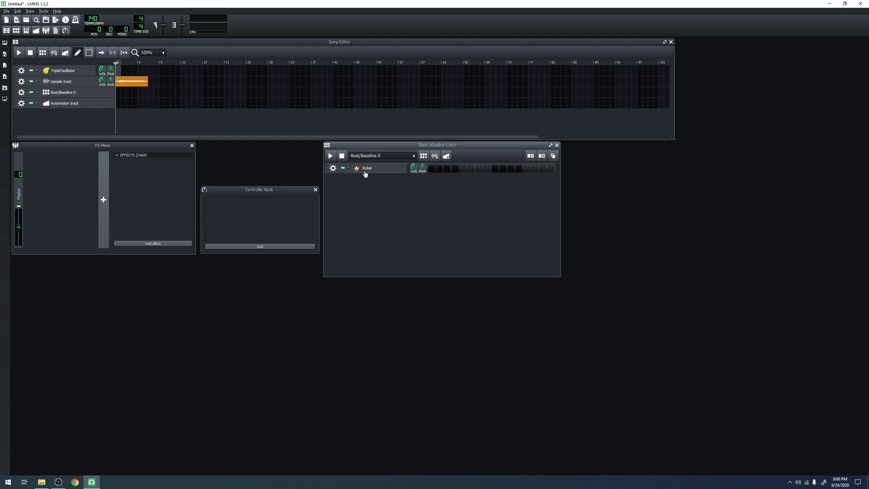
{"action": "left_click", "coordinate": [413, 156]}
{"action": "left_click", "coordinate": [376, 169]}
{"action": "left_click", "coordinate": [424, 156]}
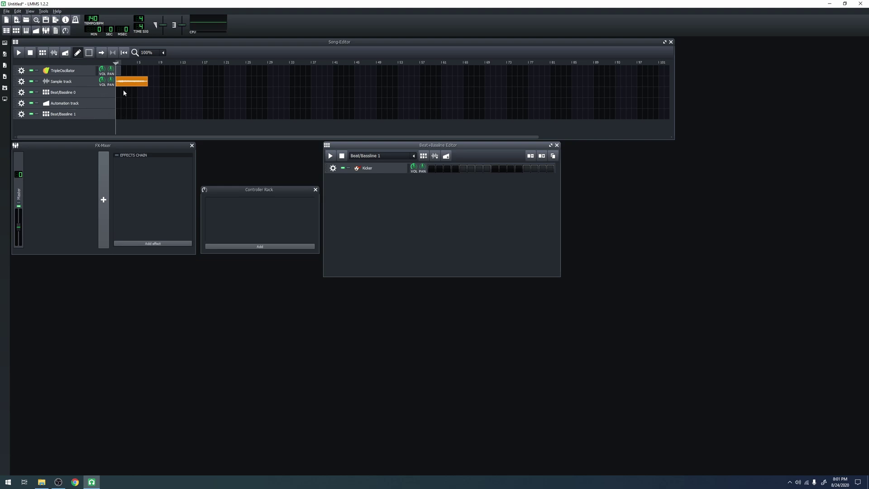
{"action": "left_click", "coordinate": [21, 114]}
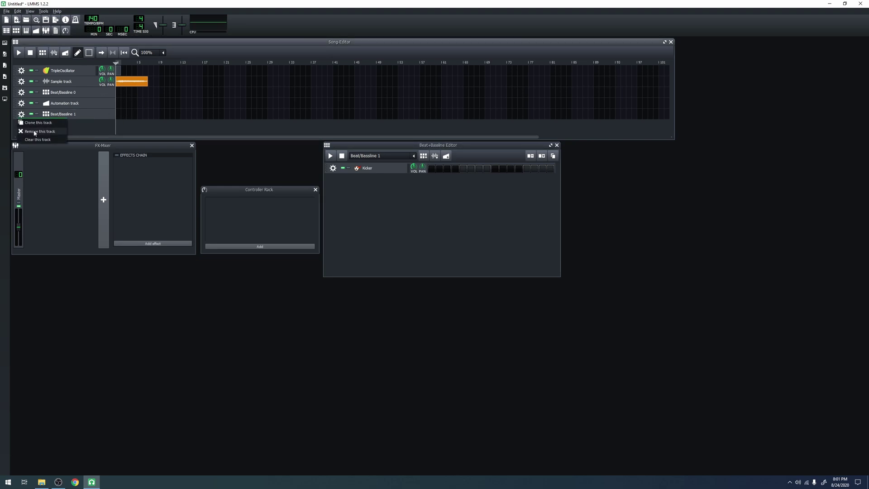
{"action": "left_click", "coordinate": [43, 141]}
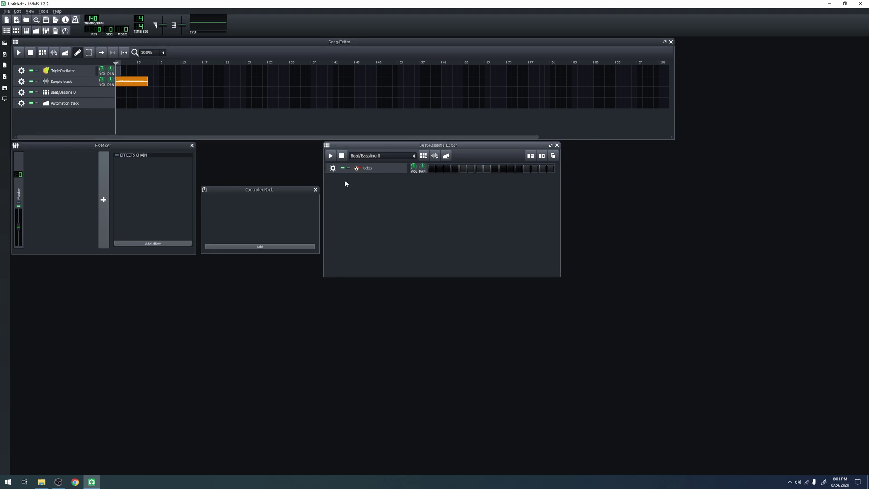
- Close the Kicker window and enable Kicker steps 1, 5, 9 and 13
{"action": "left_click", "coordinate": [374, 170]}
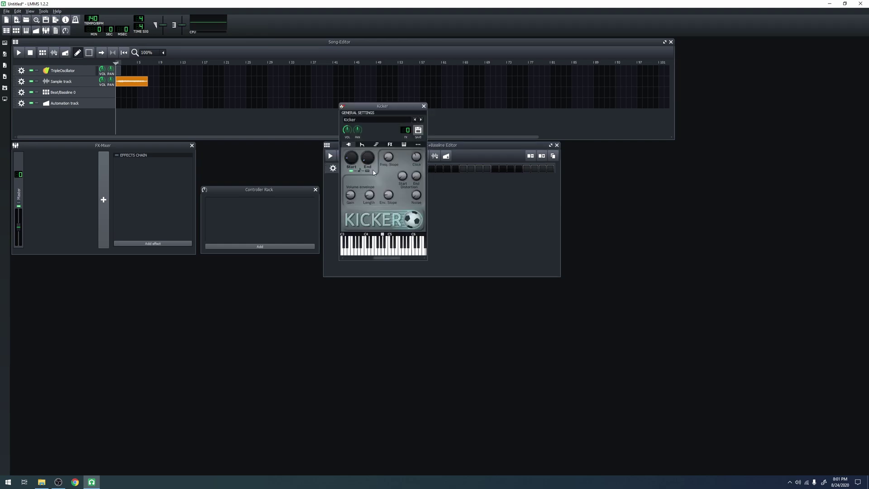
{"action": "left_click", "coordinate": [423, 106]}
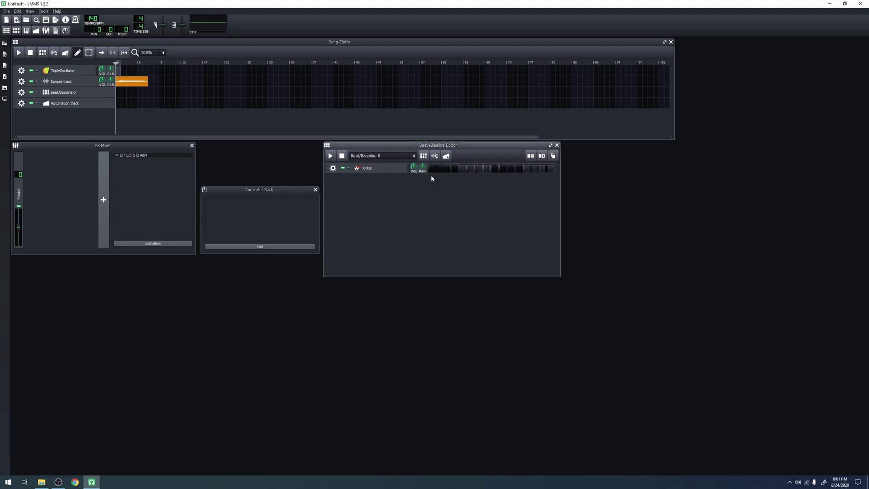
{"action": "left_click", "coordinate": [432, 171]}
{"action": "left_click", "coordinate": [463, 171]}
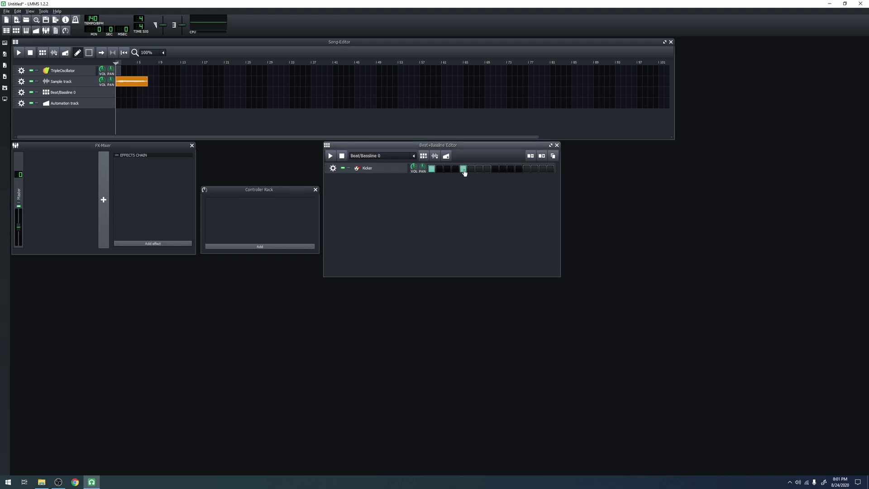
{"action": "left_click", "coordinate": [496, 170]}
{"action": "left_click", "coordinate": [527, 170]}
- Check the Kicker pattern's notes in the piano roll, then close it
{"action": "right_click", "coordinate": [451, 171]}
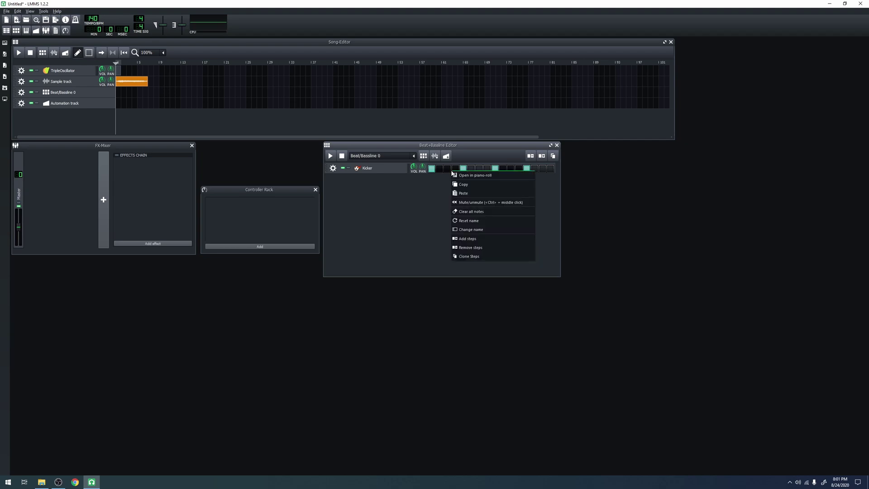
{"action": "left_click", "coordinate": [468, 178]}
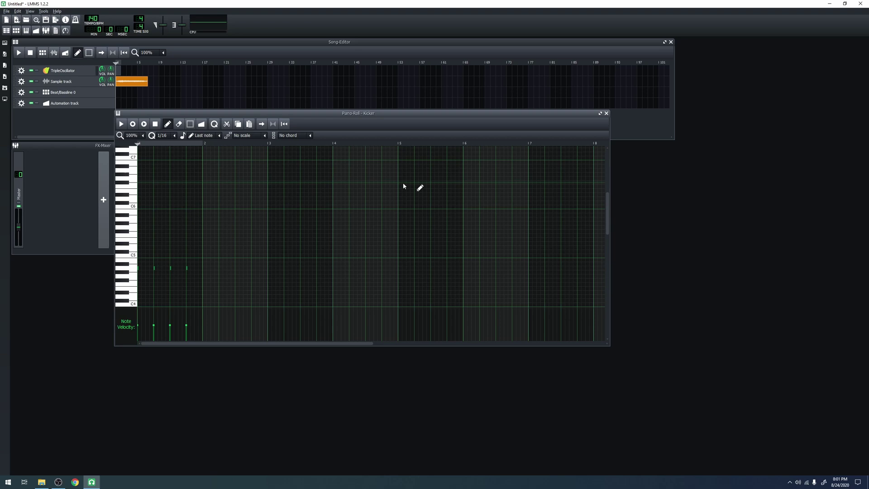
{"action": "scroll", "coordinate": [154, 234], "scroll_direction": "down", "scroll_amount": 3}
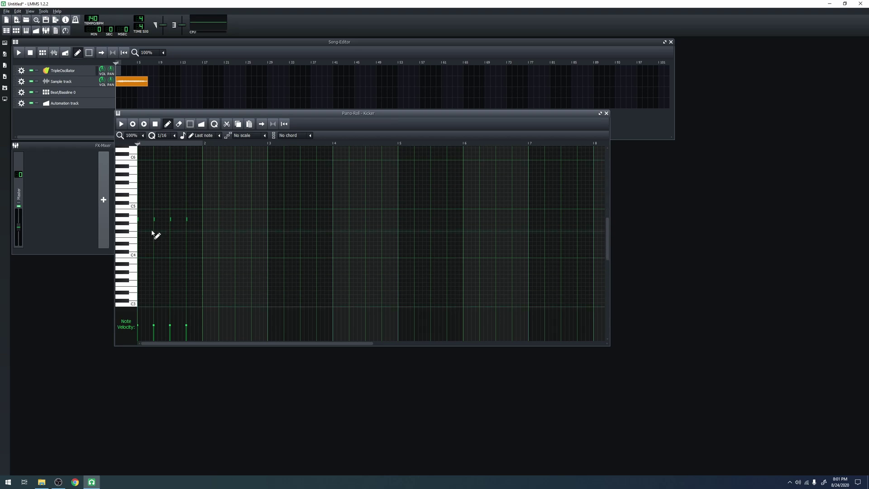
{"action": "left_click", "coordinate": [607, 113]}
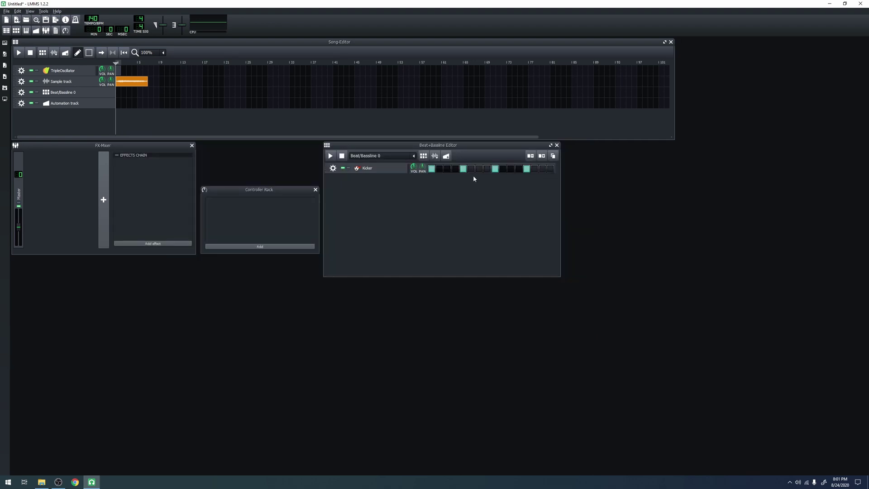
- Place the Beat/Bassline 0 block at bar 1, lengthen it, then play and stop the song
{"action": "left_click", "coordinate": [118, 93]}
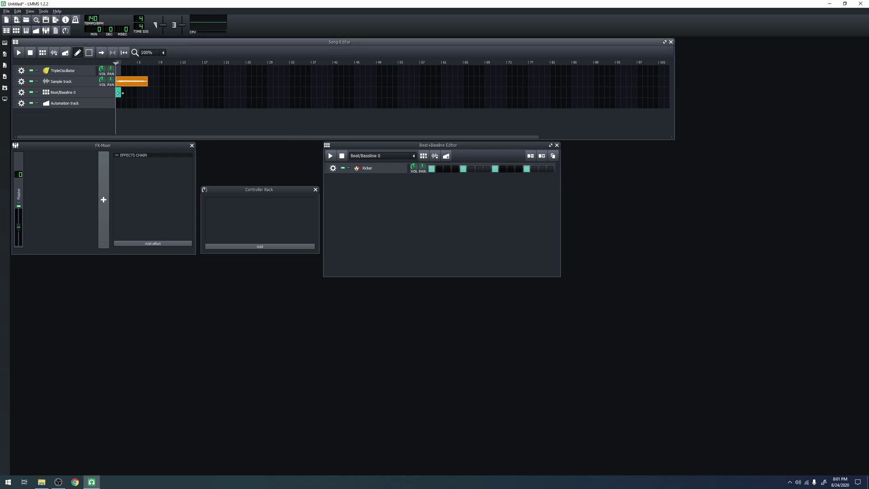
{"action": "left_click_drag", "start_coordinate": [120, 92], "coordinate": [148, 96]}
{"action": "left_click", "coordinate": [20, 52]}
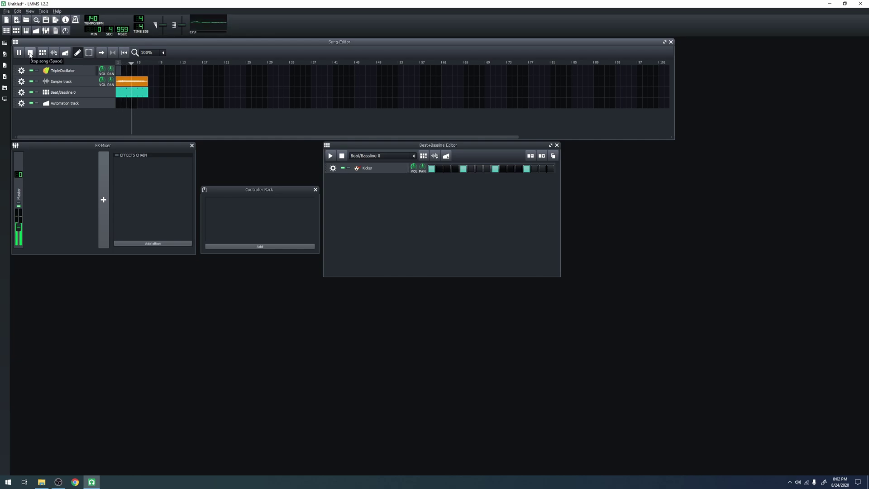
{"action": "left_click", "coordinate": [29, 53]}
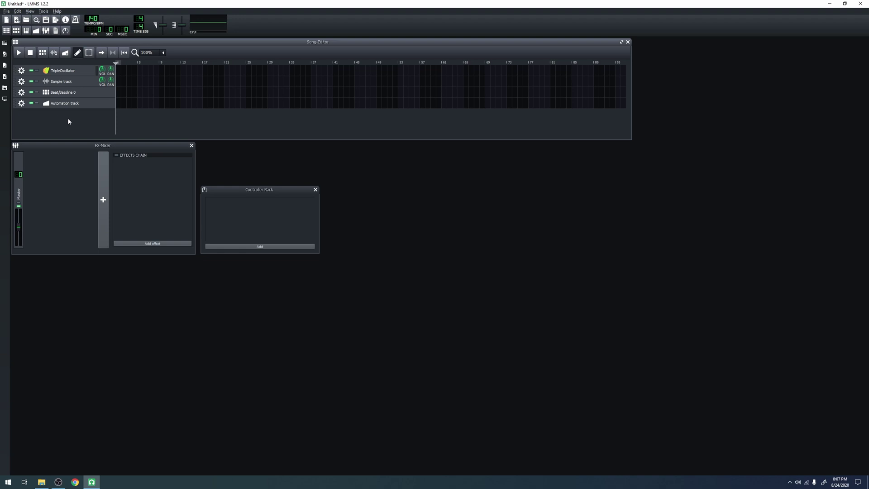
- Close the Controller Rack window and bring the FX-Mixer back to the front
{"action": "left_click", "coordinate": [101, 147]}
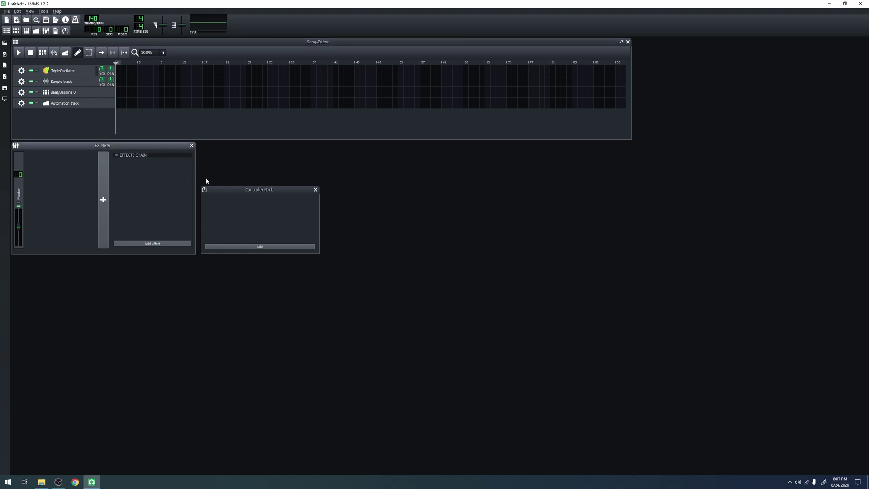
{"action": "left_click", "coordinate": [235, 193]}
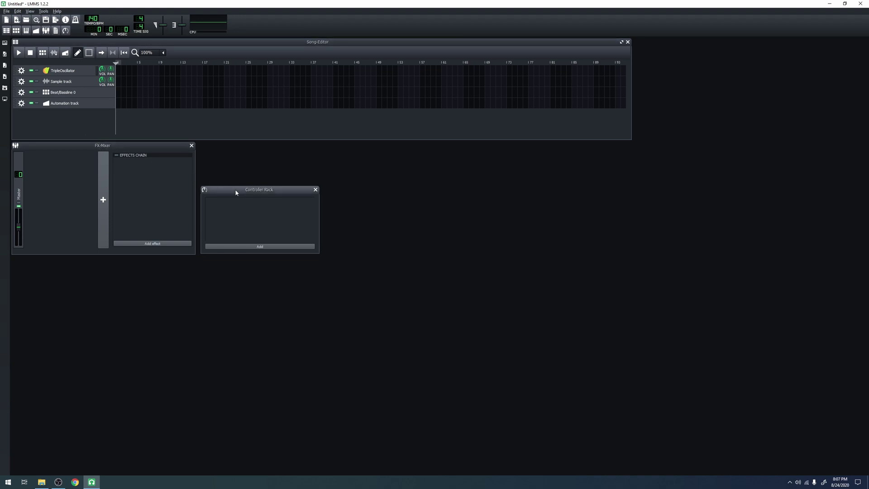
{"action": "left_click", "coordinate": [315, 190]}
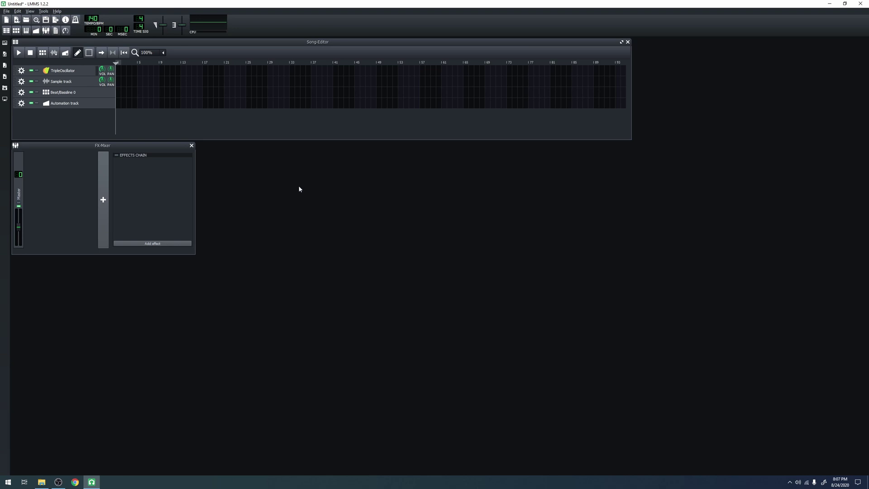
{"action": "left_click", "coordinate": [155, 146]}
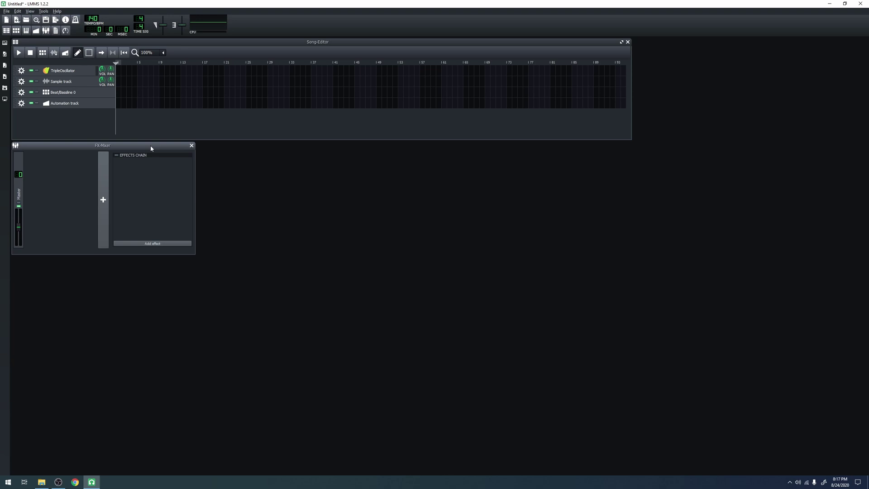
- Show the Instrument Plugins browser listing AudioFileProcessor through ZynAddSubFX
{"action": "left_click", "coordinate": [5, 43]}
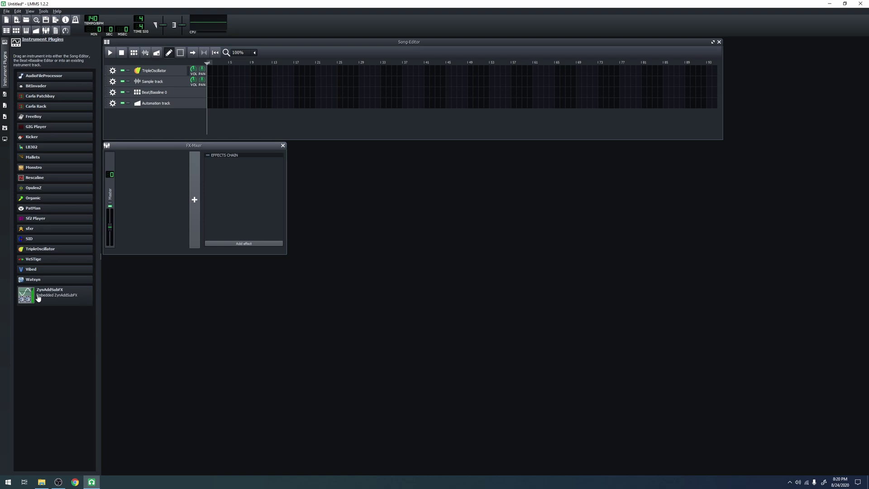
- Browse My Projects, expanding and collapsing the shorties project folder
{"action": "left_click", "coordinate": [6, 93]}
{"action": "left_click", "coordinate": [17, 61]}
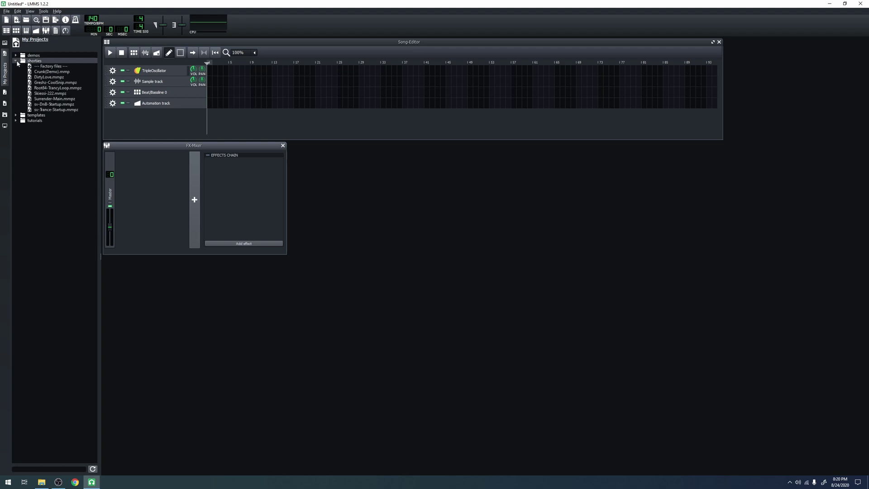
{"action": "left_click", "coordinate": [16, 61]}
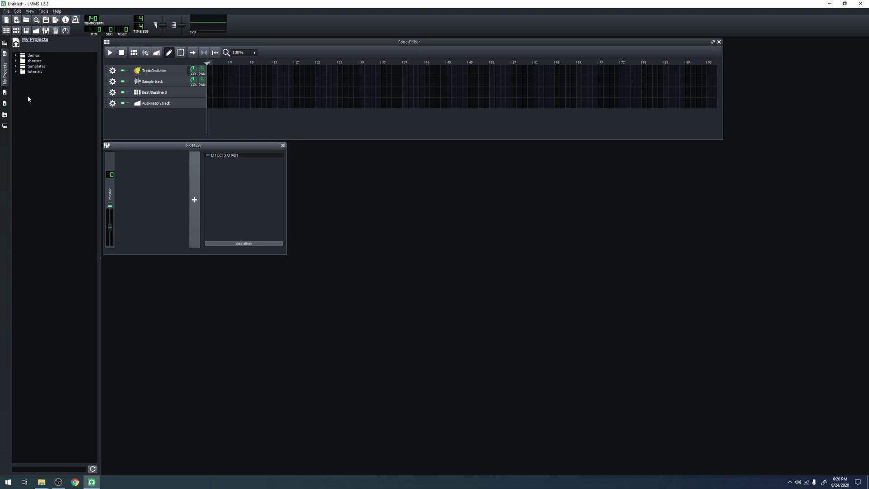
- Browse My Samples, My Presets and My Home, ending on My Computer's drives B:/, C:/, D:/, G:/
{"action": "left_click", "coordinate": [5, 93]}
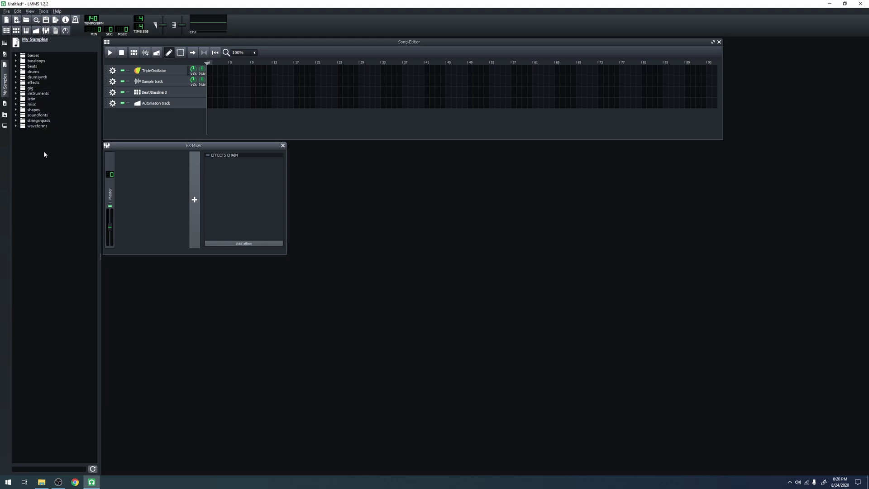
{"action": "left_click", "coordinate": [4, 103]}
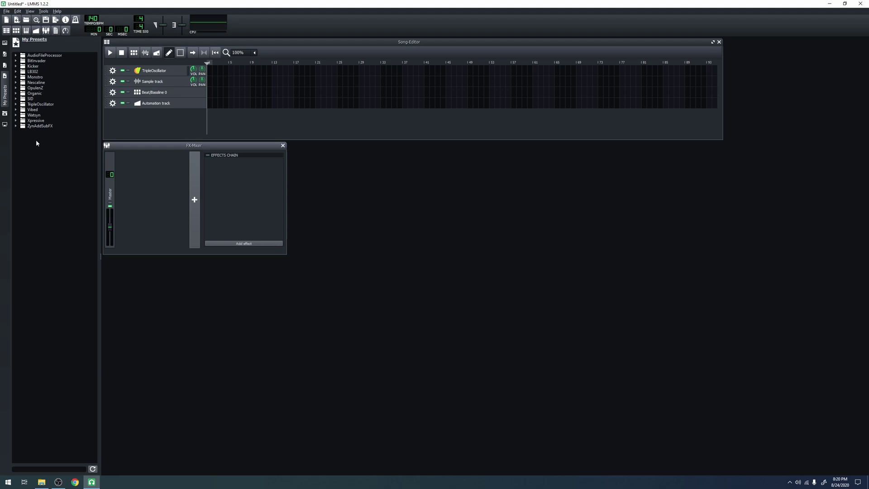
{"action": "left_click", "coordinate": [5, 113]}
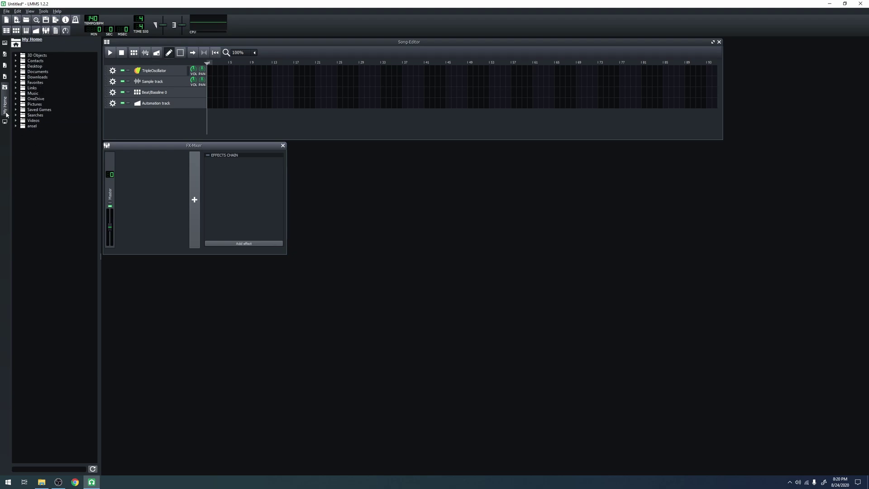
{"action": "left_click", "coordinate": [6, 122]}
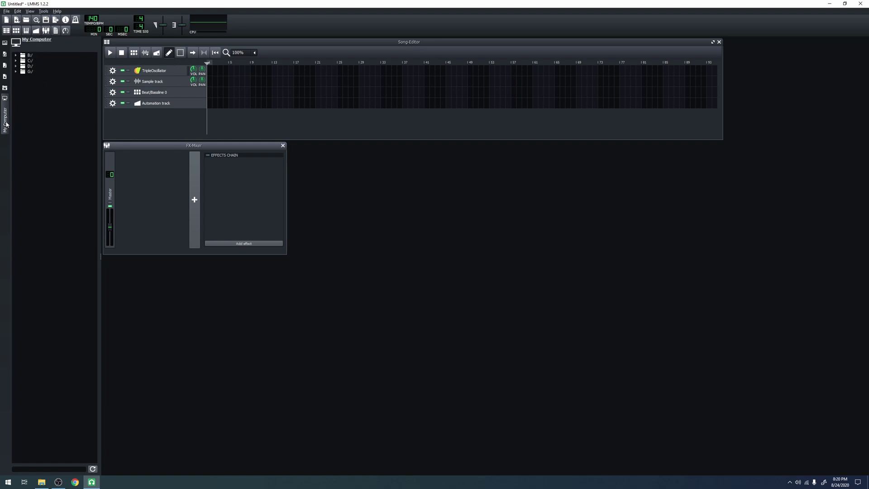